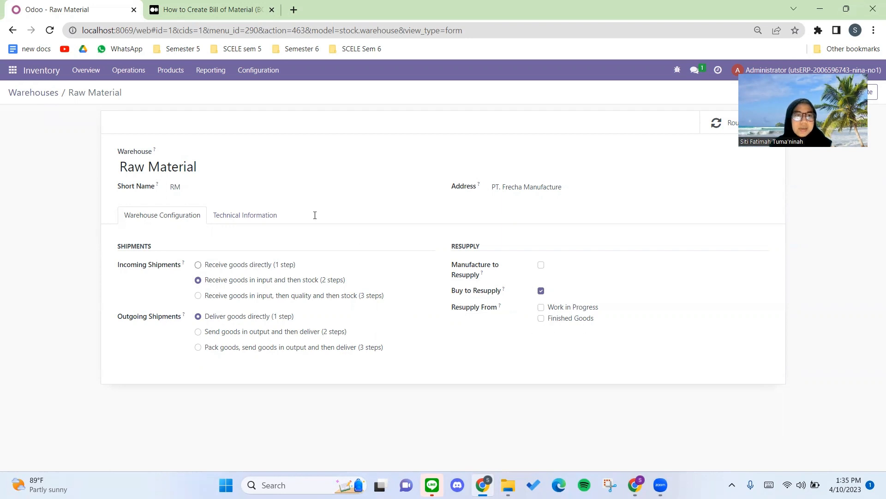
Review the shipment and resupply settings of the Work in Progress and Finished Goods warehouses, and return to the warehouse list
left_click(51, 92)
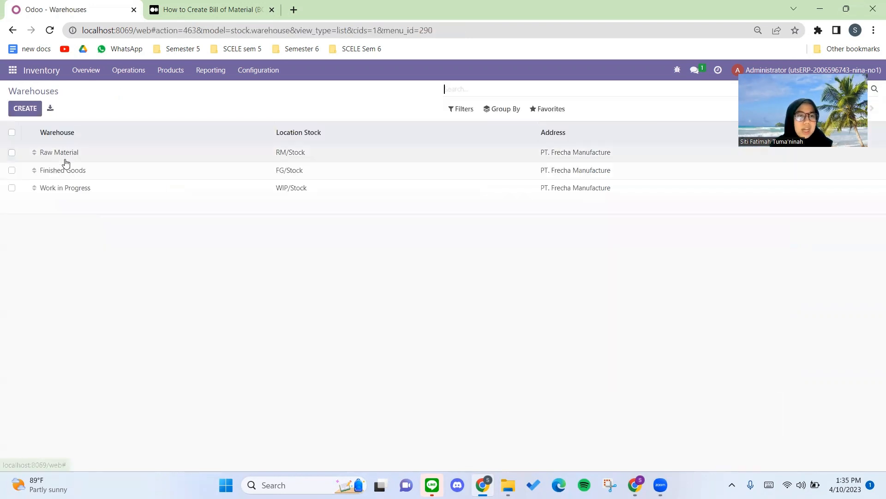
left_click(63, 189)
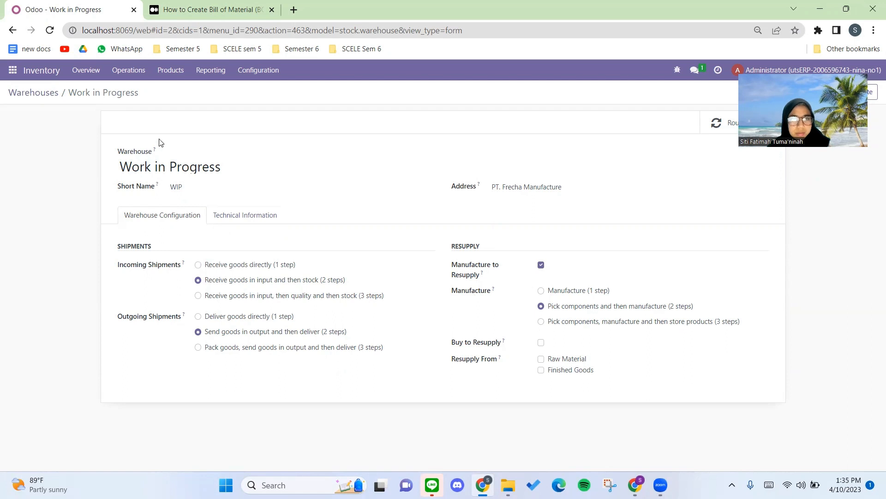
left_click(58, 93)
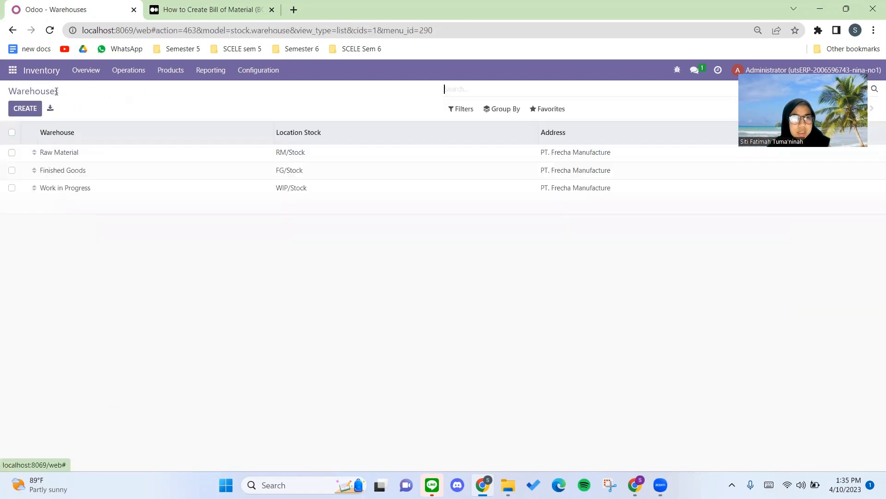
left_click(74, 172)
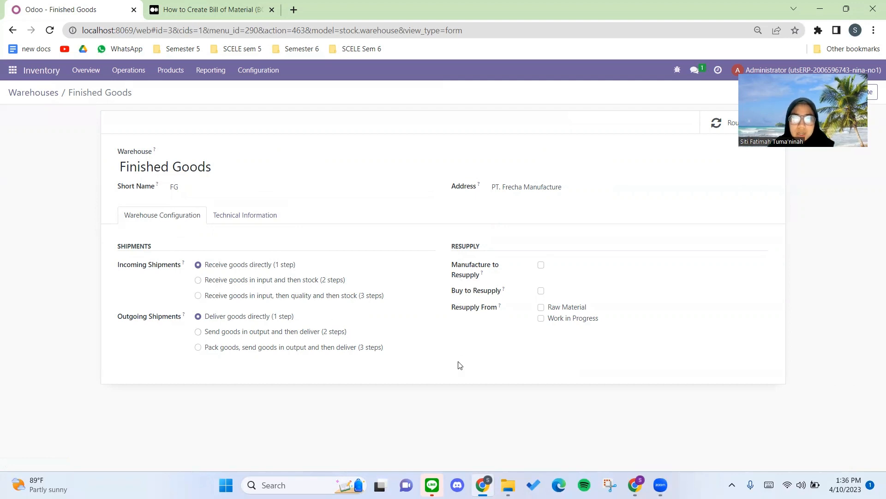
mouse_move(499, 305)
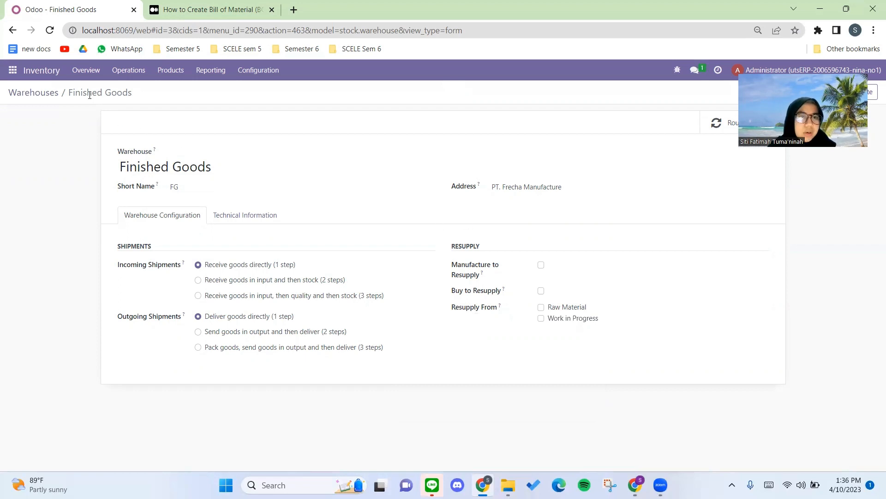
left_click(51, 93)
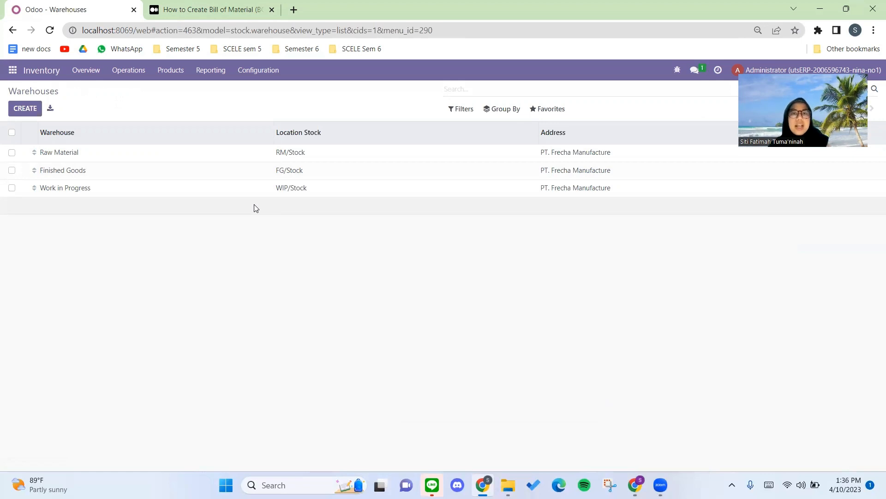
Open the inventory settings of the product Mobil Mainan Tipe Tinggi and switch its Buy route off and back on
left_click(173, 79)
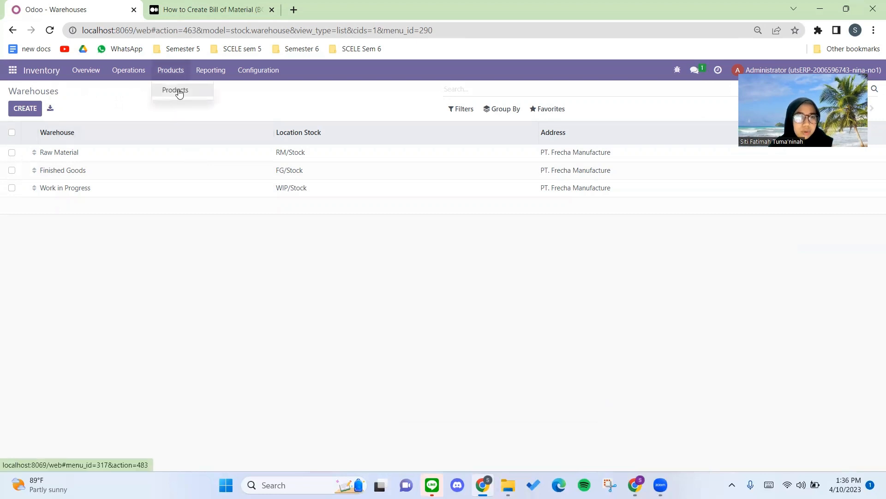
left_click(178, 90)
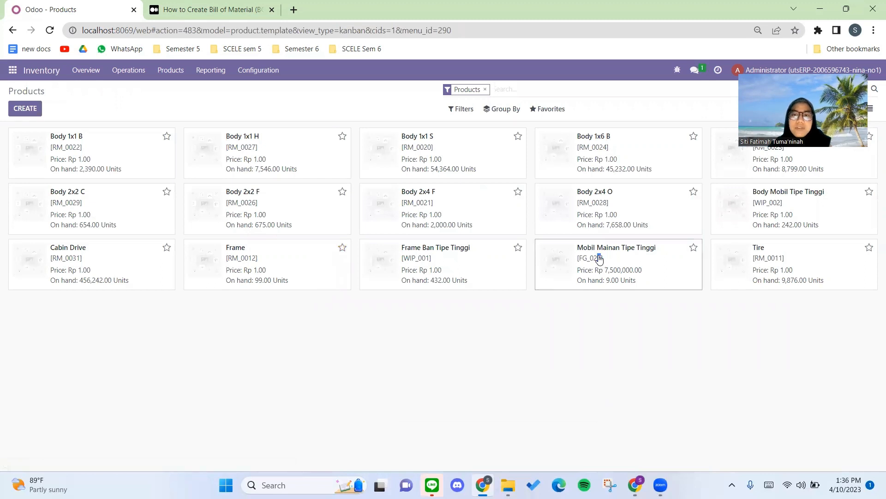
left_click(568, 280)
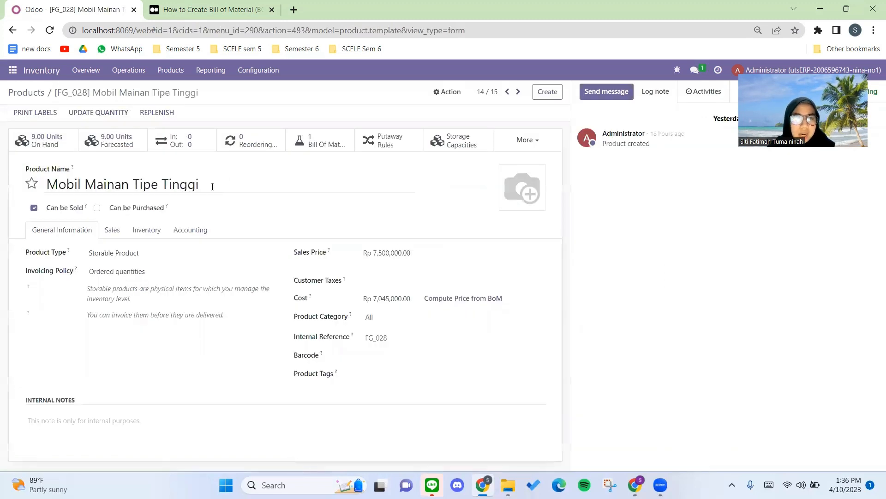
left_click(150, 235)
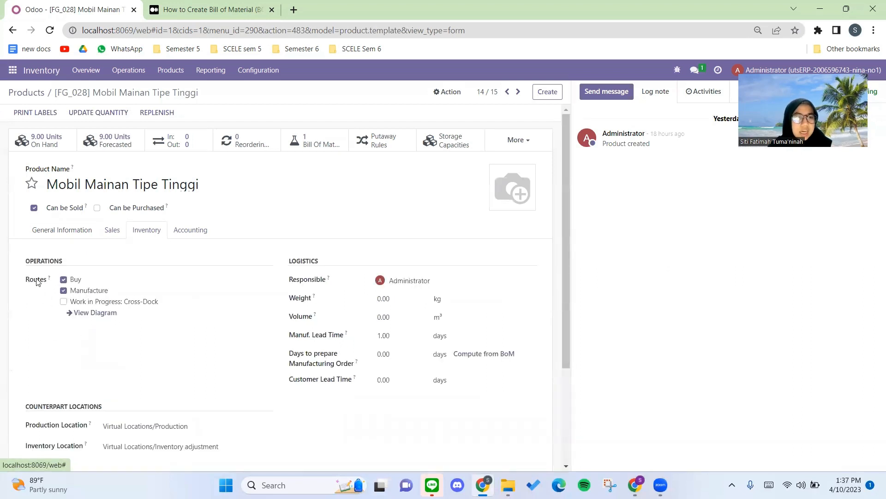
left_click(63, 279)
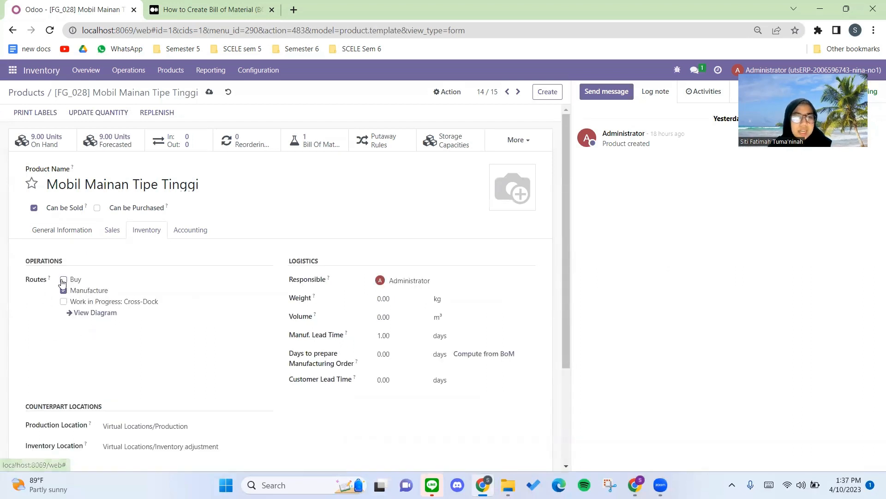
left_click(63, 279)
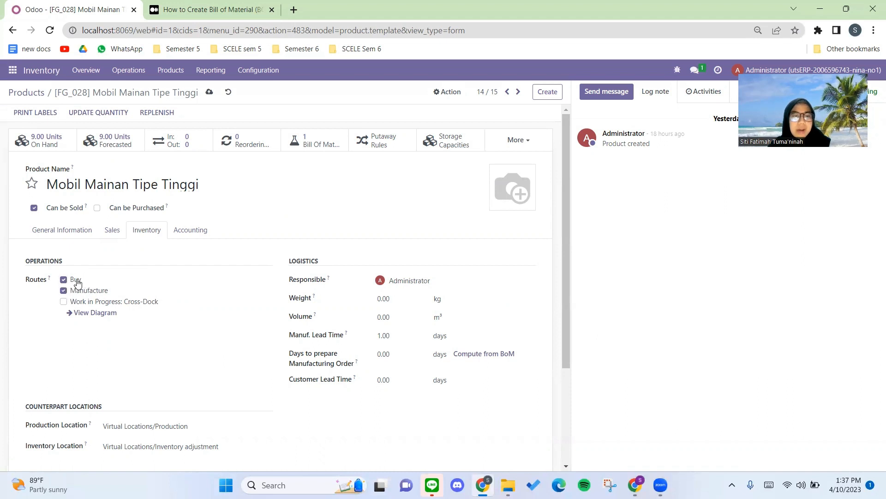
Generate the product's route diagram for the Raw Material, Work in Progress and Finished Goods warehouses
left_click(94, 314)
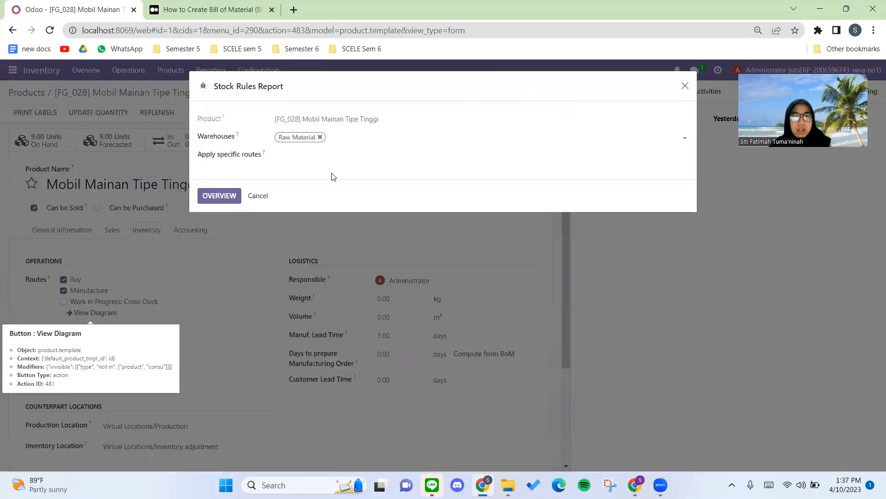
left_click(335, 139)
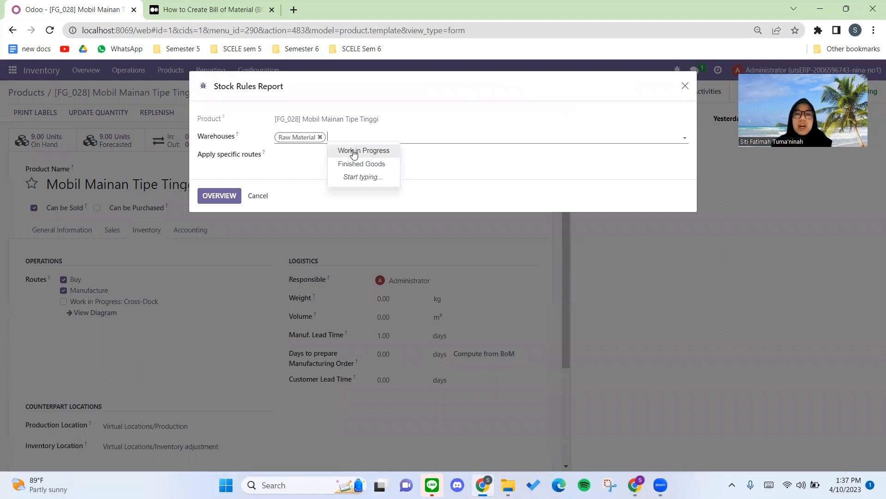
left_click(350, 151)
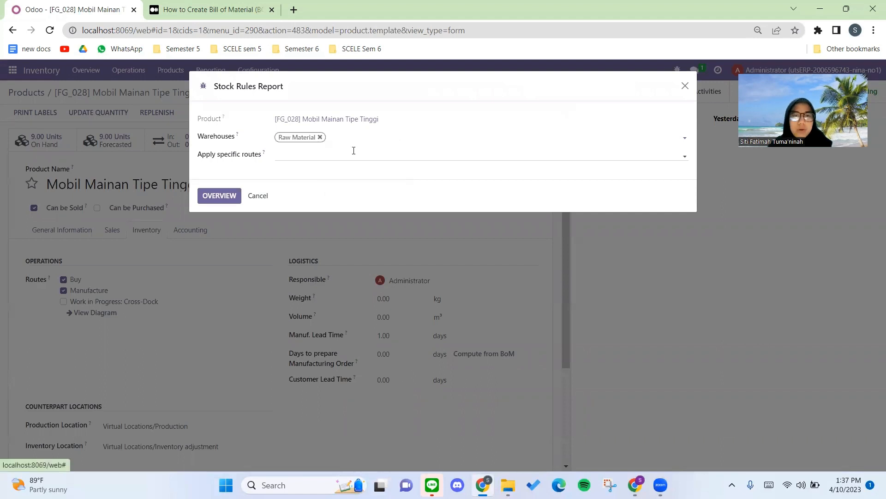
left_click(413, 137)
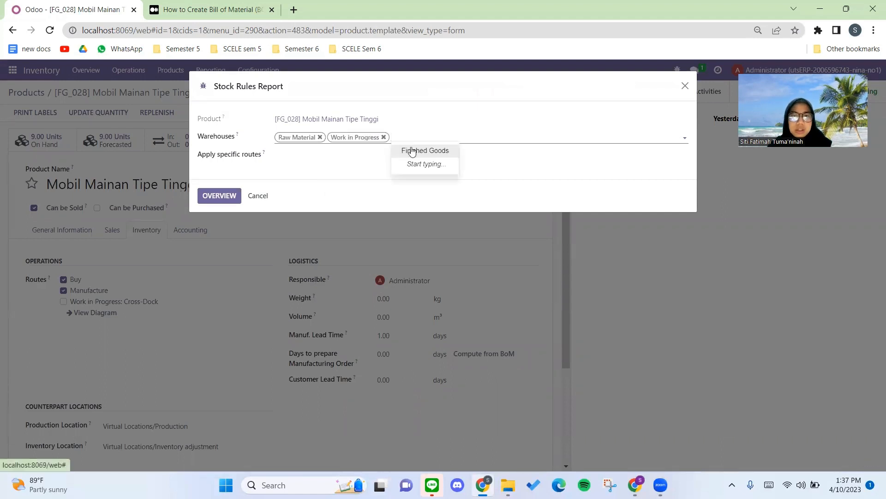
left_click(413, 151)
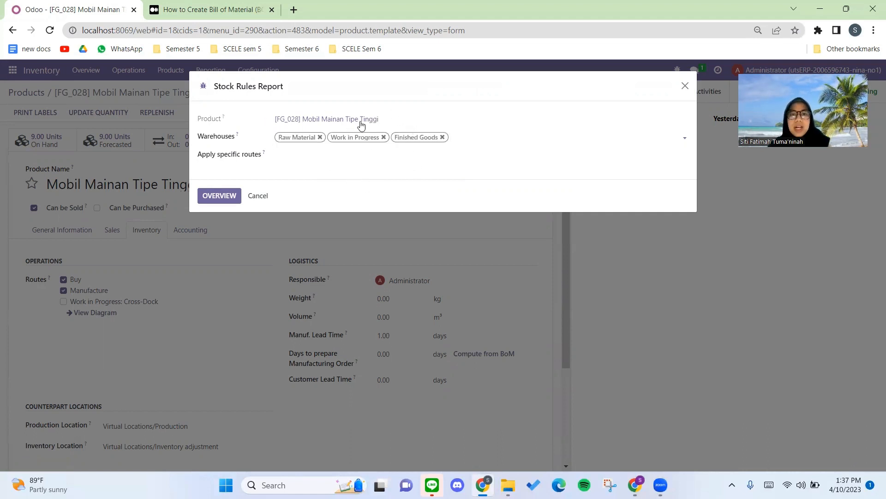
left_click(222, 195)
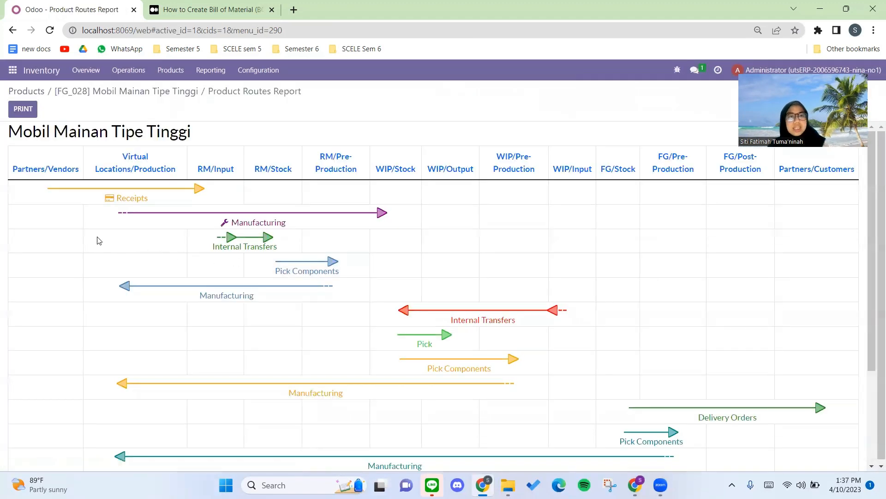
Examine the product routes report from vendor receipts through manufacturing to delivery orders, including the Store Finished Product rule and the legend
scroll(98, 240, "down", 3)
scroll(98, 239, "up", 3)
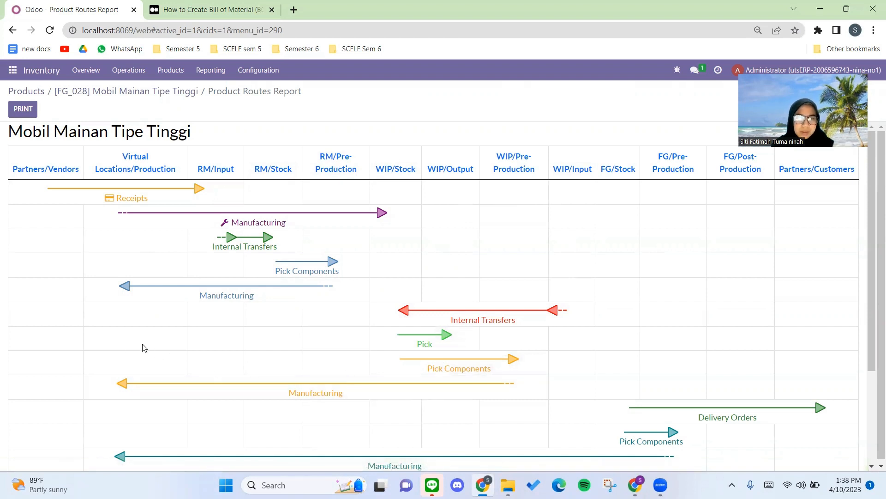
scroll(142, 346, "down", 2)
scroll(145, 345, "up", 2)
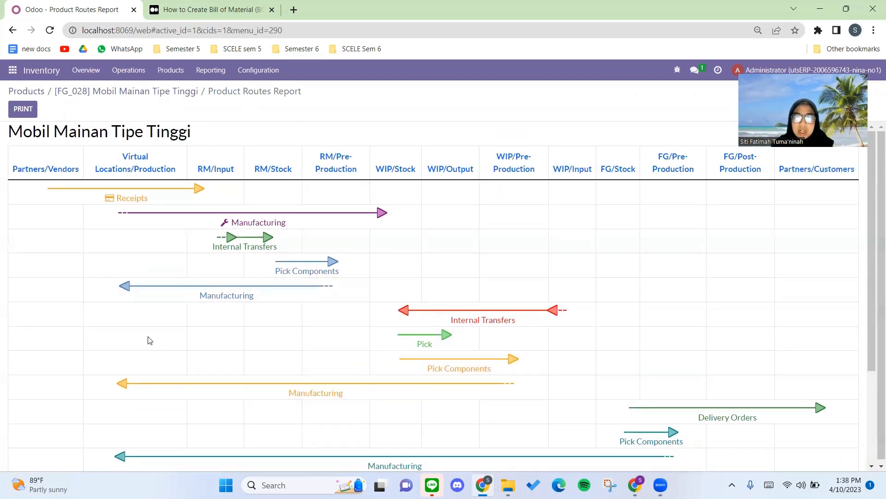
scroll(322, 352, "down", 1)
scroll(322, 352, "down", 2)
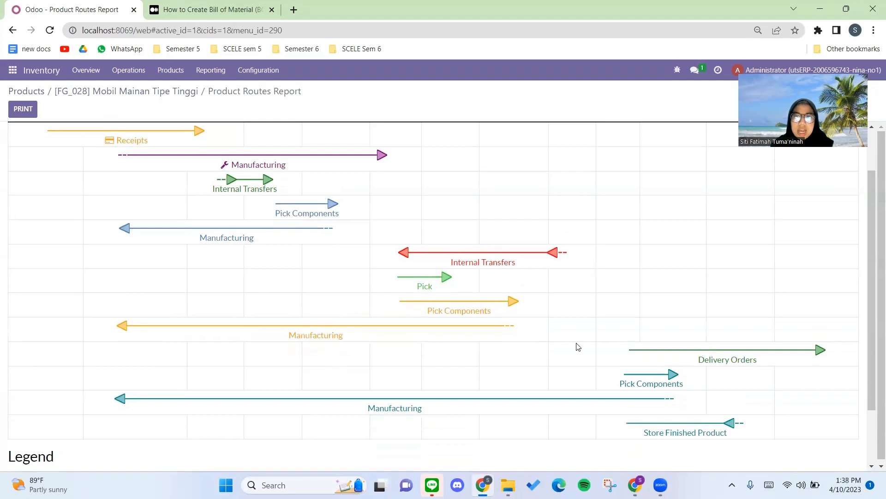
scroll(575, 346, "up", 3)
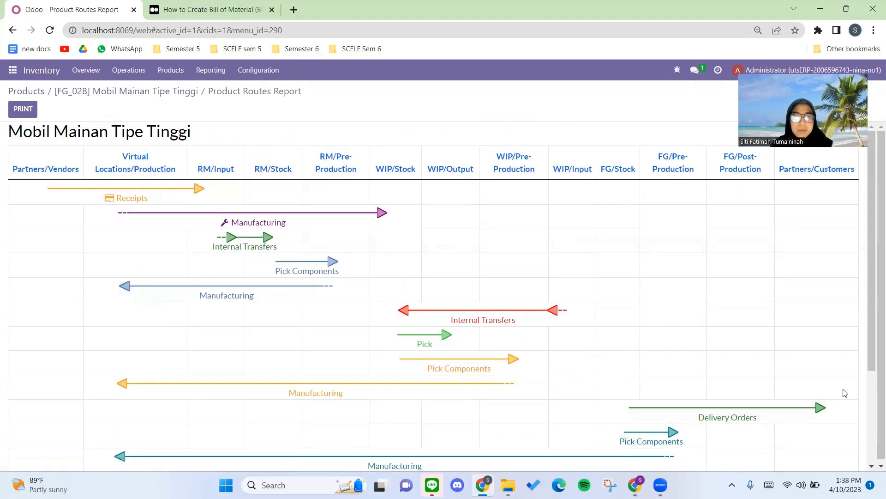
scroll(847, 390, "down", 2)
scroll(641, 323, "up", 2)
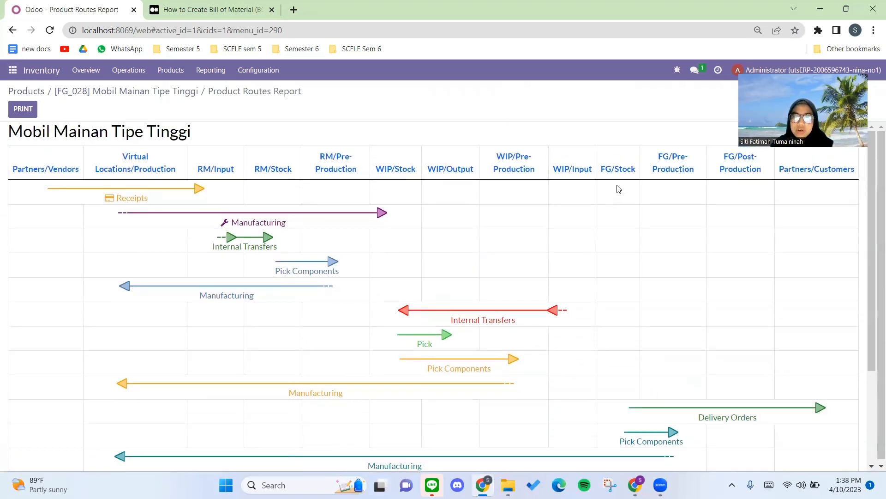
scroll(623, 196, "down", 2)
scroll(646, 189, "up", 2)
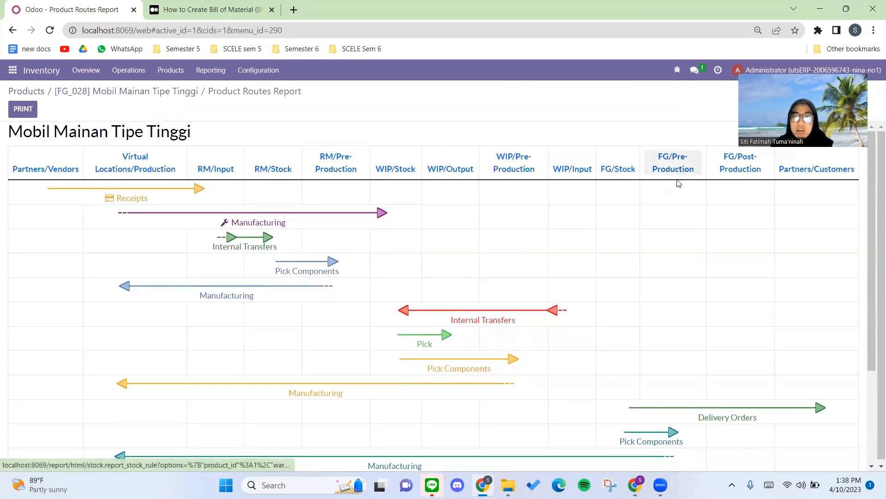
scroll(678, 323, "down", 3)
scroll(168, 317, "up", 1)
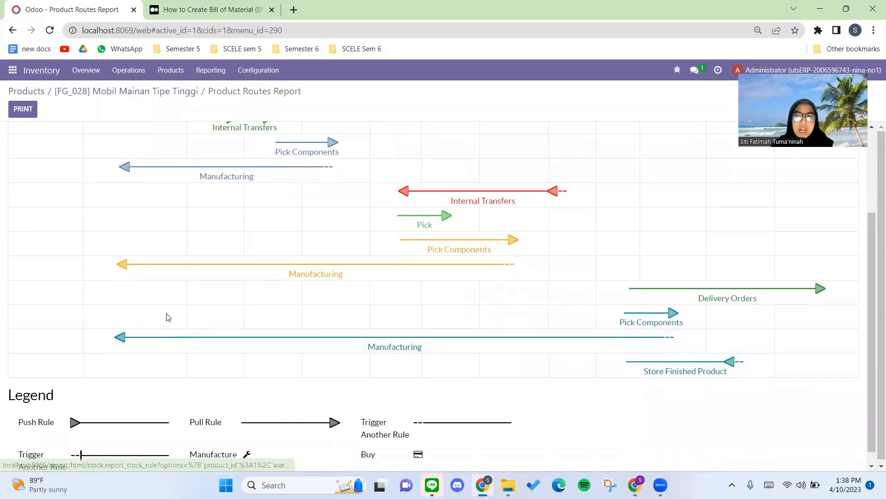
scroll(168, 317, "up", 2)
scroll(692, 429, "down", 1)
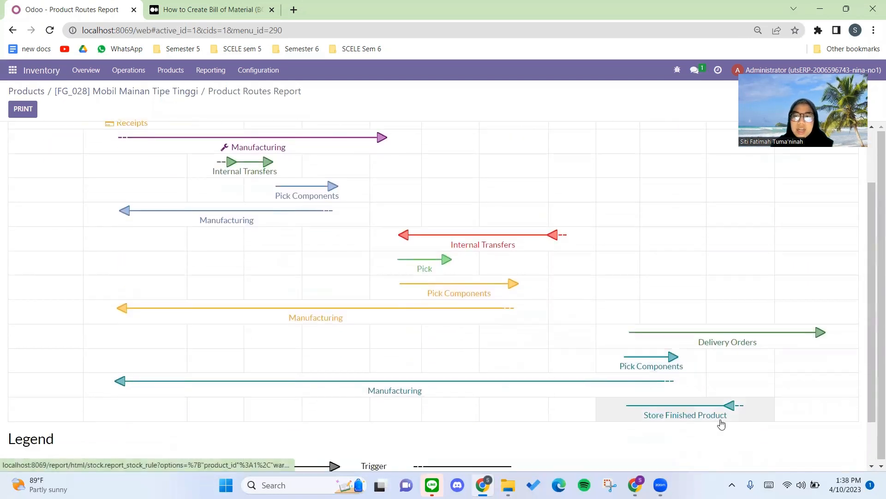
scroll(721, 423, "up", 2)
scroll(718, 394, "down", 2)
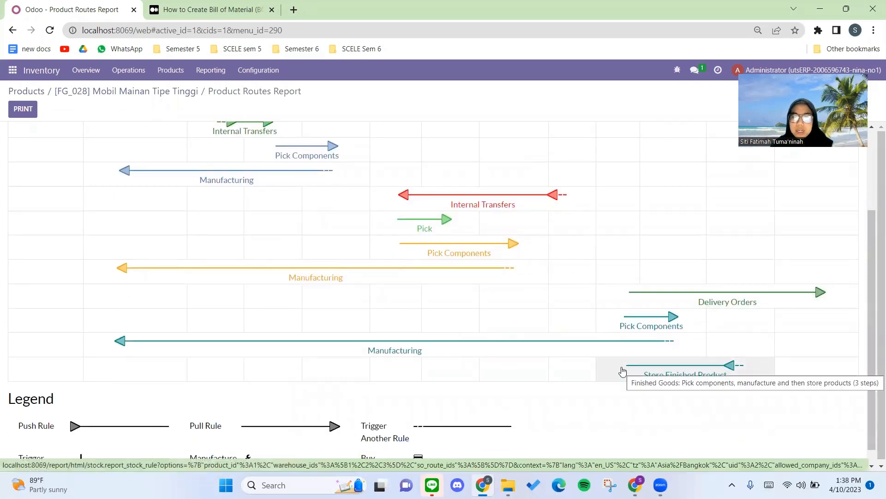
scroll(639, 239, "up", 2)
scroll(629, 202, "down", 2)
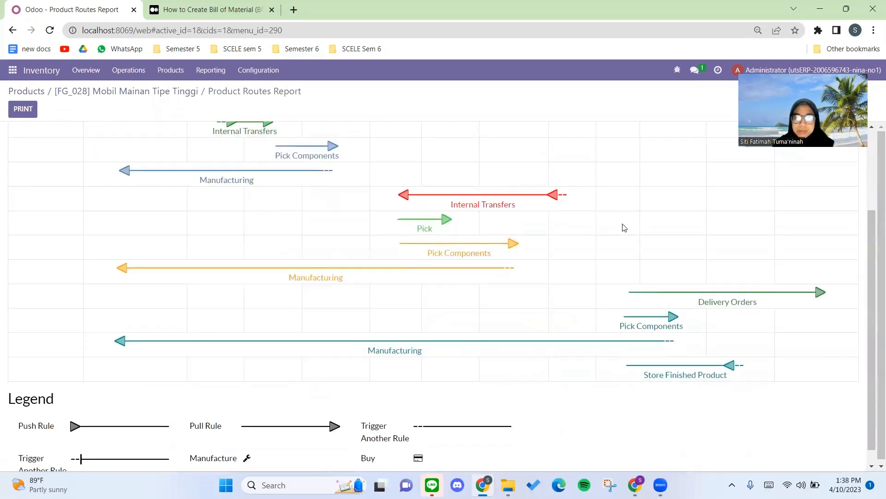
scroll(622, 230, "up", 3)
scroll(373, 254, "down", 1)
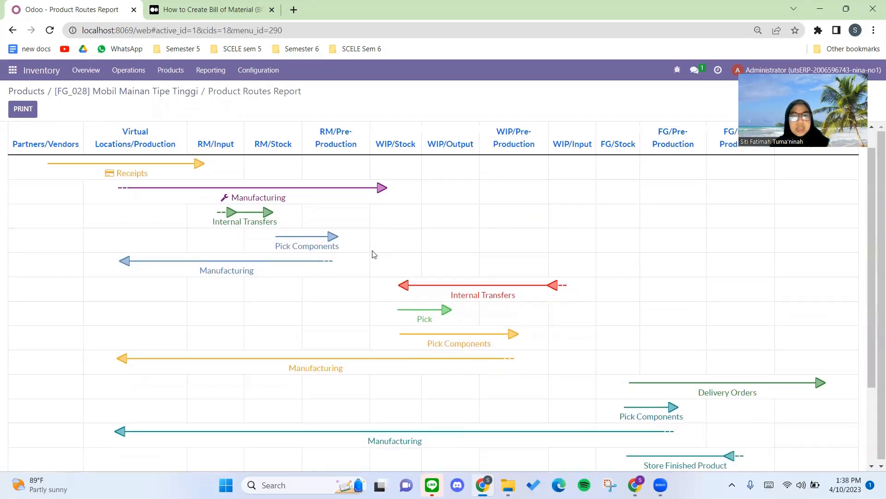
scroll(374, 255, "down", 1)
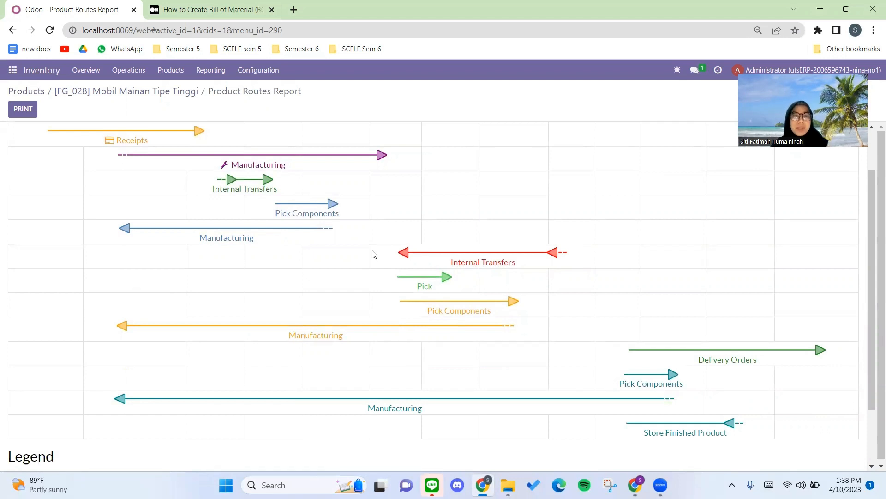
scroll(374, 254, "up", 2)
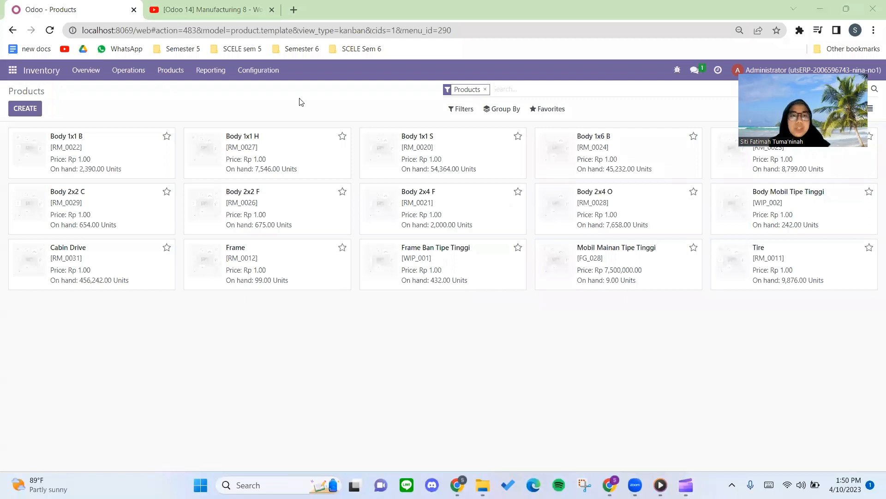
Open the list of warehouse routes in the inventory configuration
left_click(264, 77)
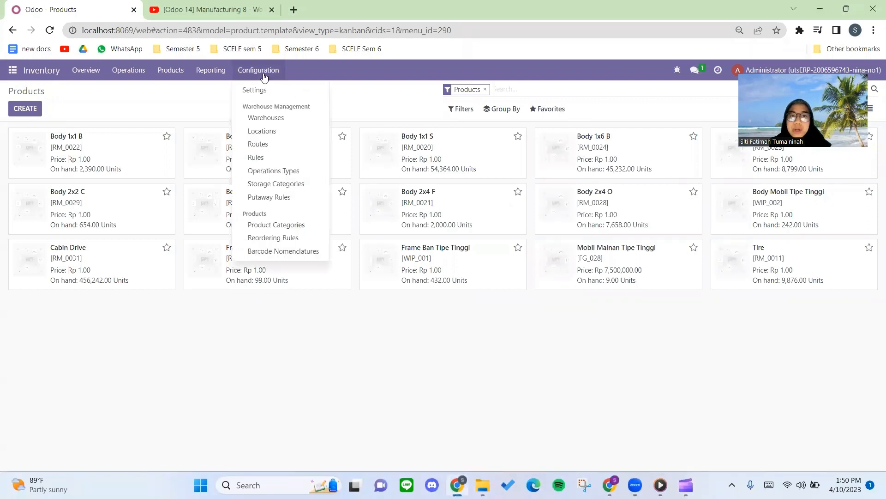
left_click(267, 144)
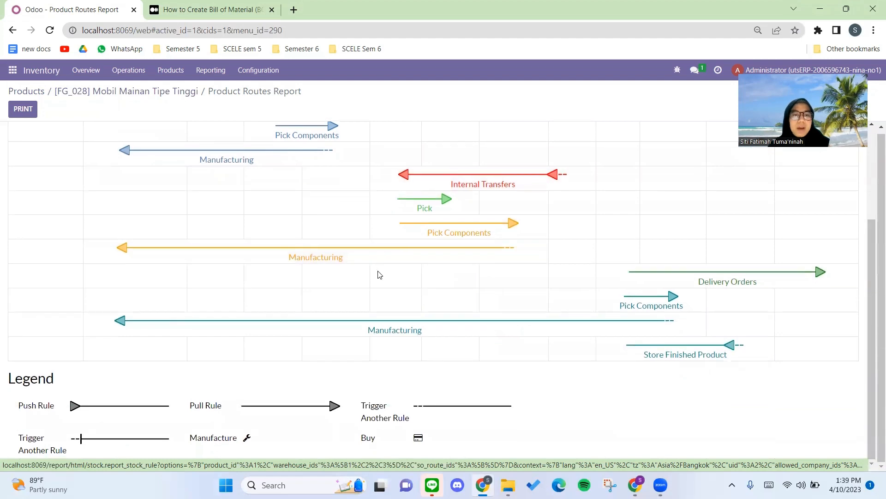
scroll(379, 274, "up", 3)
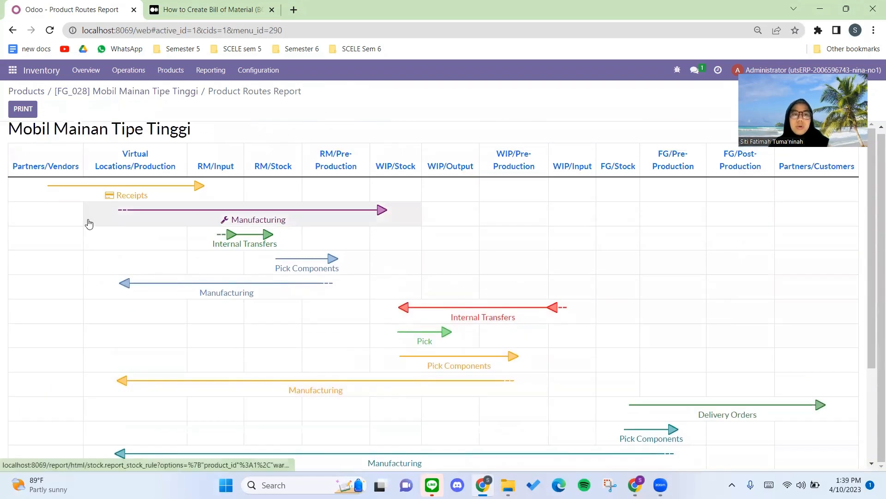